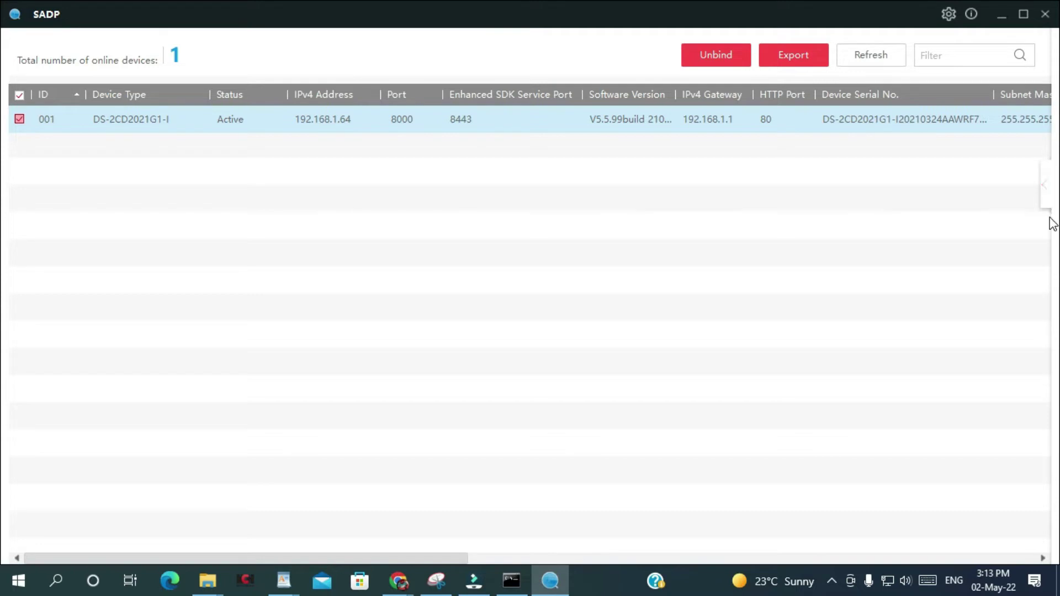
- Export the camera's key request file via Forgot Password into the Hikvision > Password folder
{"action": "left_click", "coordinate": [1046, 187]}
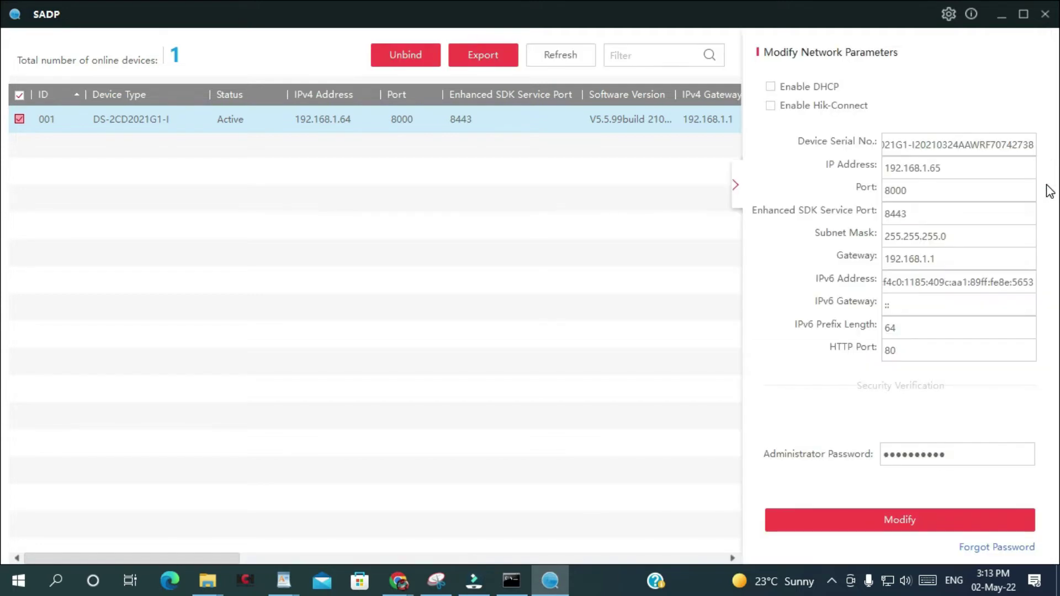
{"action": "left_click", "coordinate": [993, 549]}
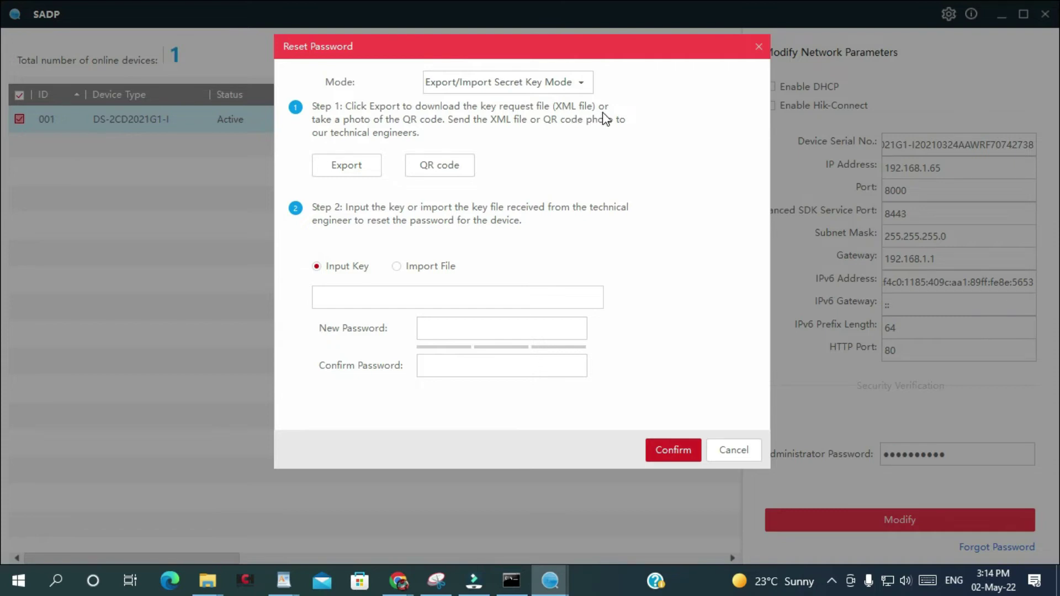
{"action": "left_click", "coordinate": [349, 168]}
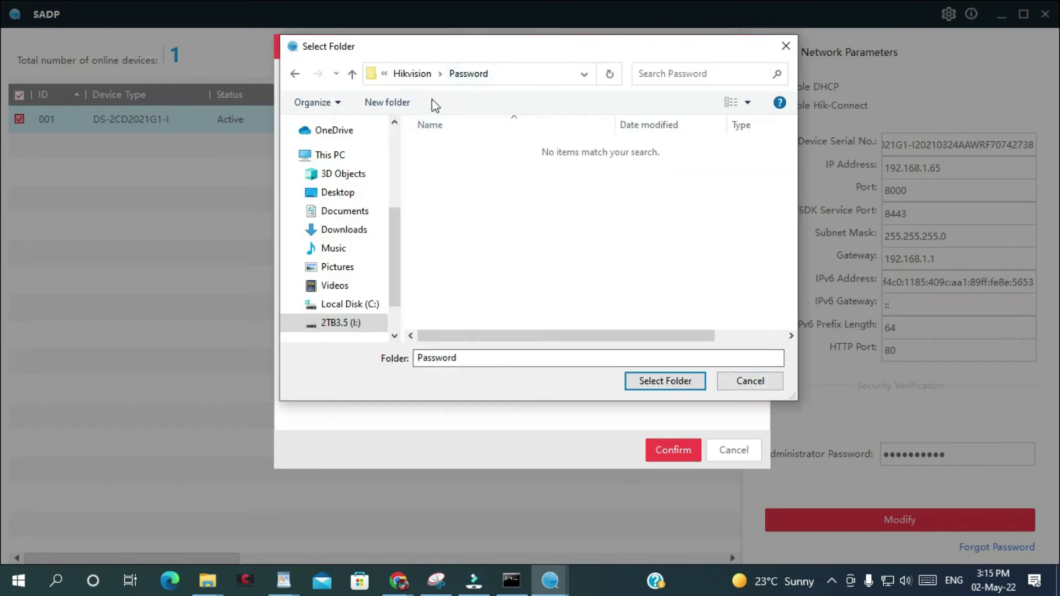
{"action": "left_click", "coordinate": [663, 382]}
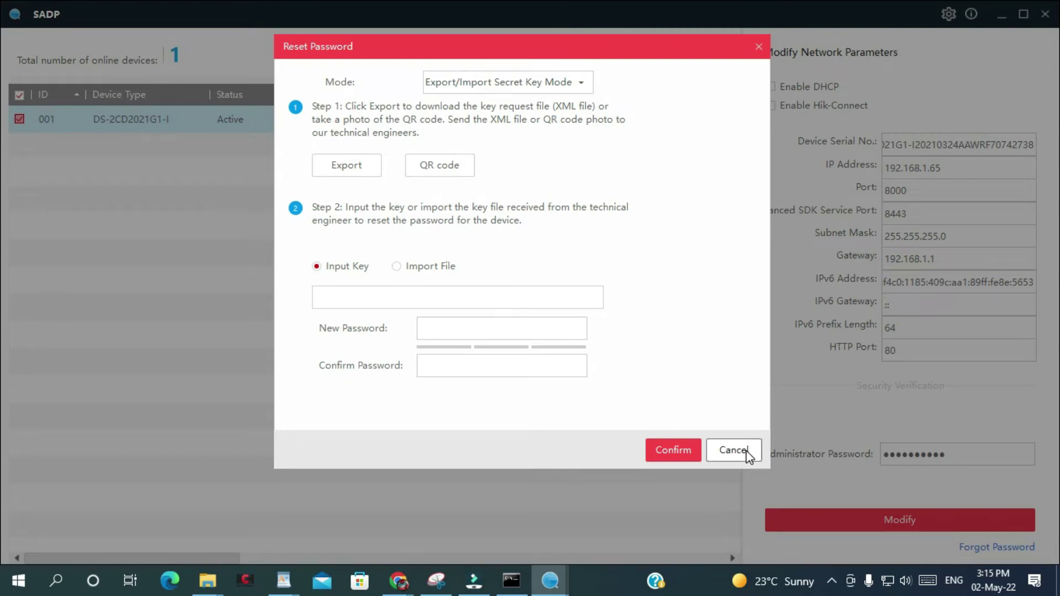
- Maximize the Password folder window and open the exported XML request file
{"action": "left_click", "coordinate": [208, 581]}
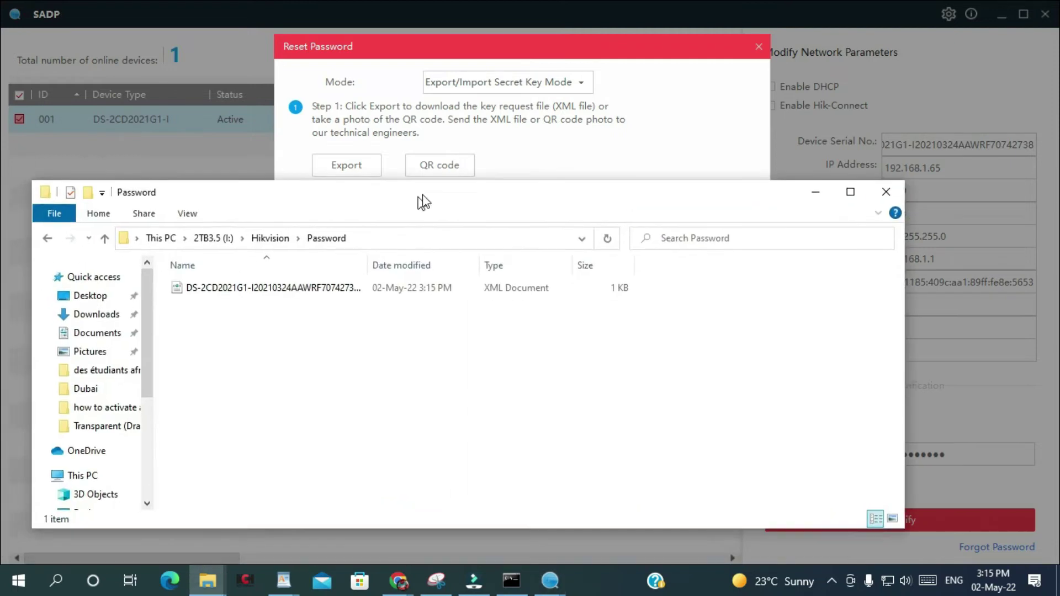
{"action": "double_click", "coordinate": [424, 193]}
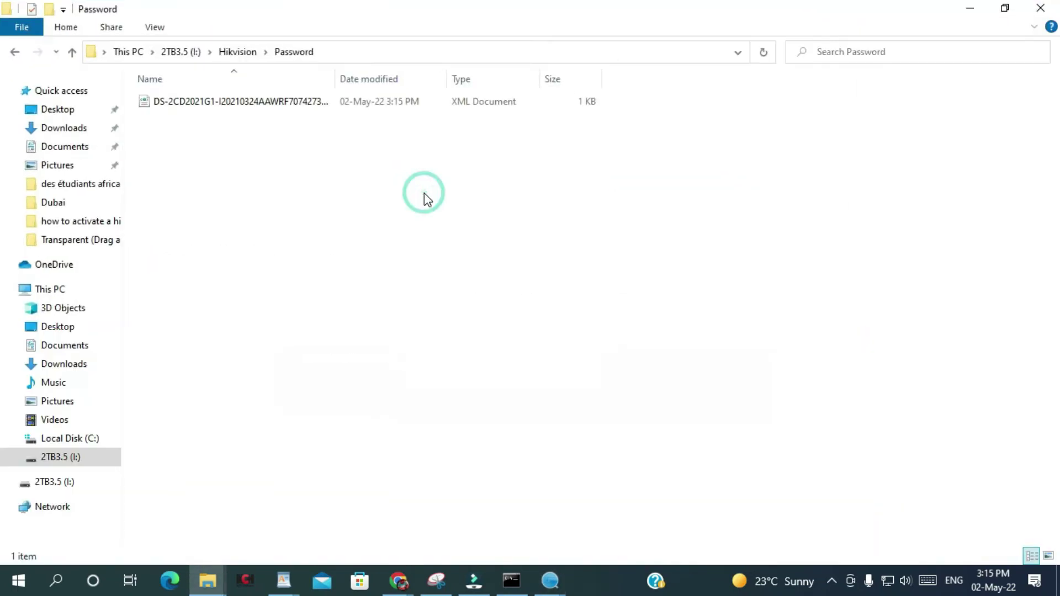
{"action": "double_click", "coordinate": [215, 105]}
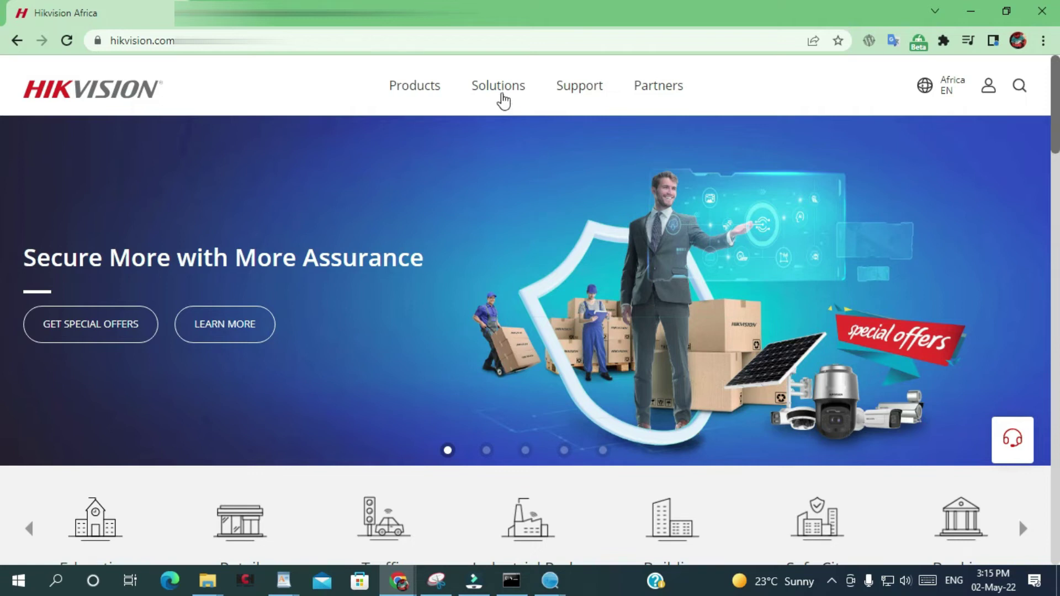
{"action": "mouse_move", "coordinate": [580, 86]}
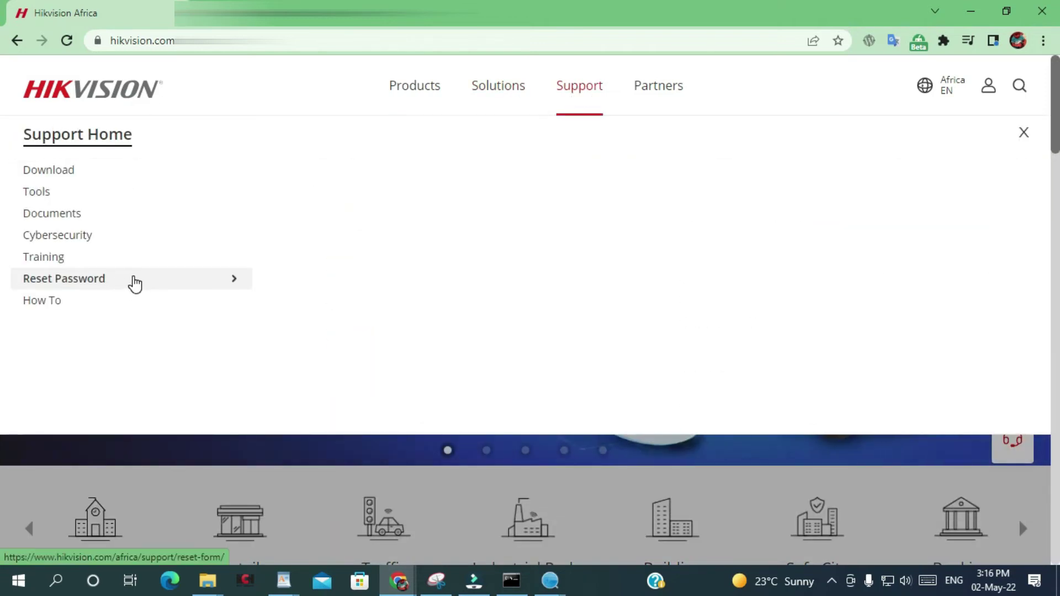
- Open the Reset Password form from Hikvision's Support menu
{"action": "left_click", "coordinate": [136, 284]}
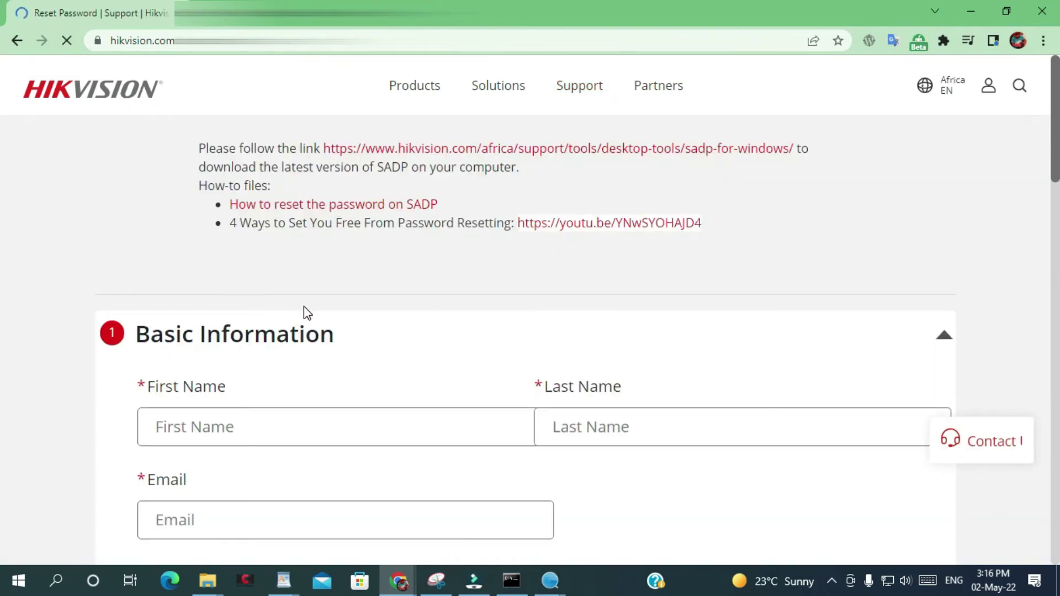
{"action": "scroll", "coordinate": [304, 310], "scroll_direction": "down", "scroll_amount": 2}
{"action": "scroll", "coordinate": [304, 312], "scroll_direction": "down", "scroll_amount": 3}
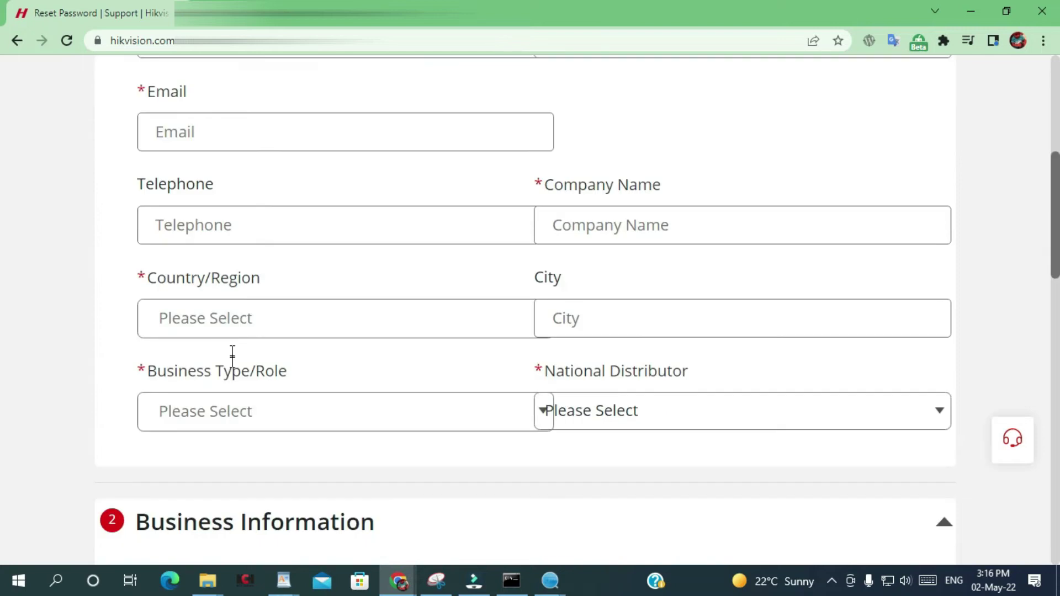
{"action": "scroll", "coordinate": [239, 308], "scroll_direction": "down", "scroll_amount": 1}
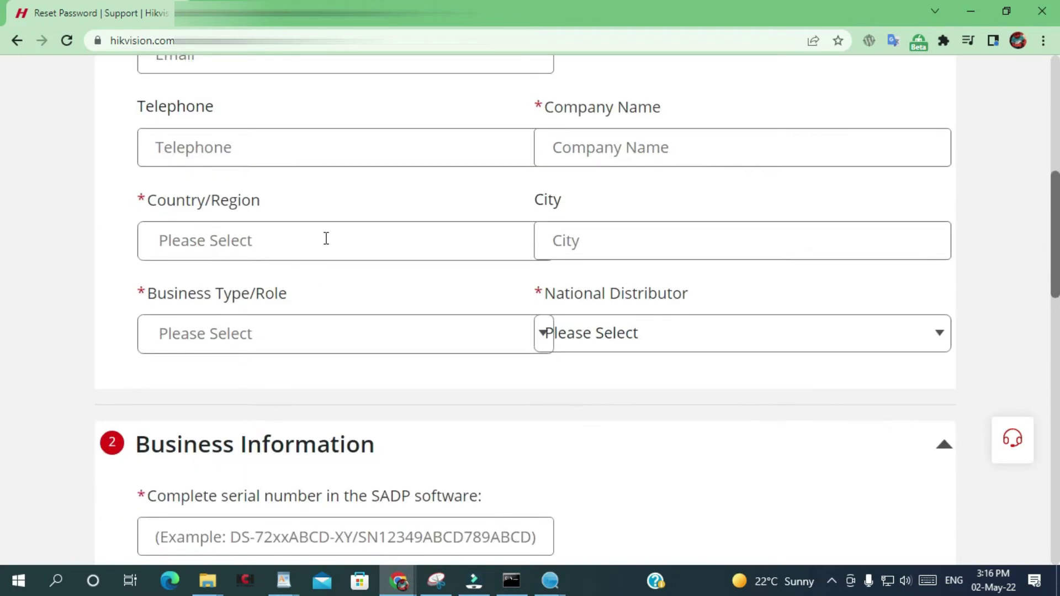
{"action": "scroll", "coordinate": [326, 240], "scroll_direction": "down", "scroll_amount": 3}
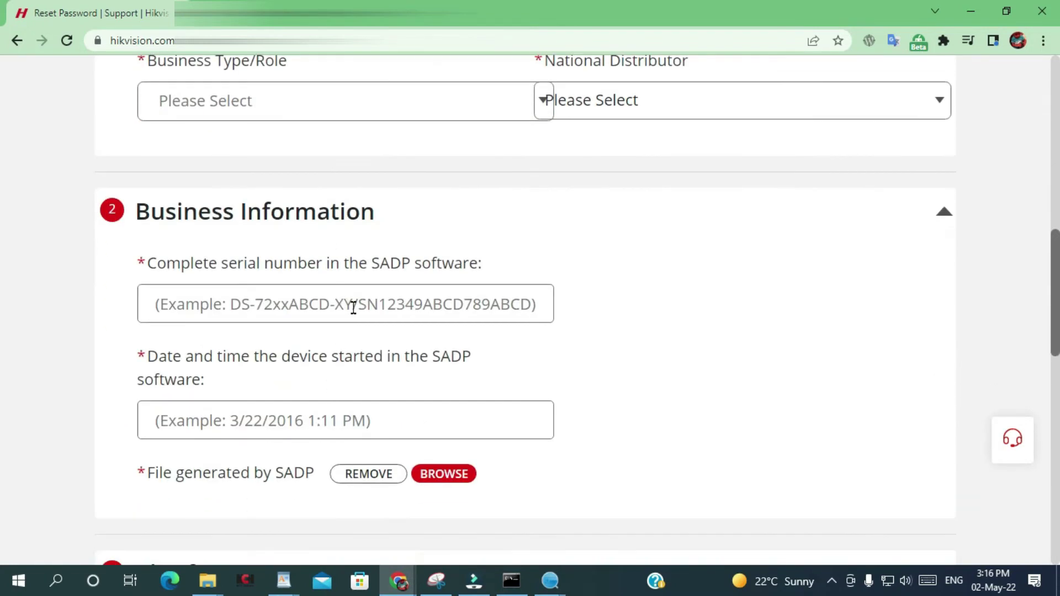
{"action": "scroll", "coordinate": [411, 237], "scroll_direction": "down", "scroll_amount": 2}
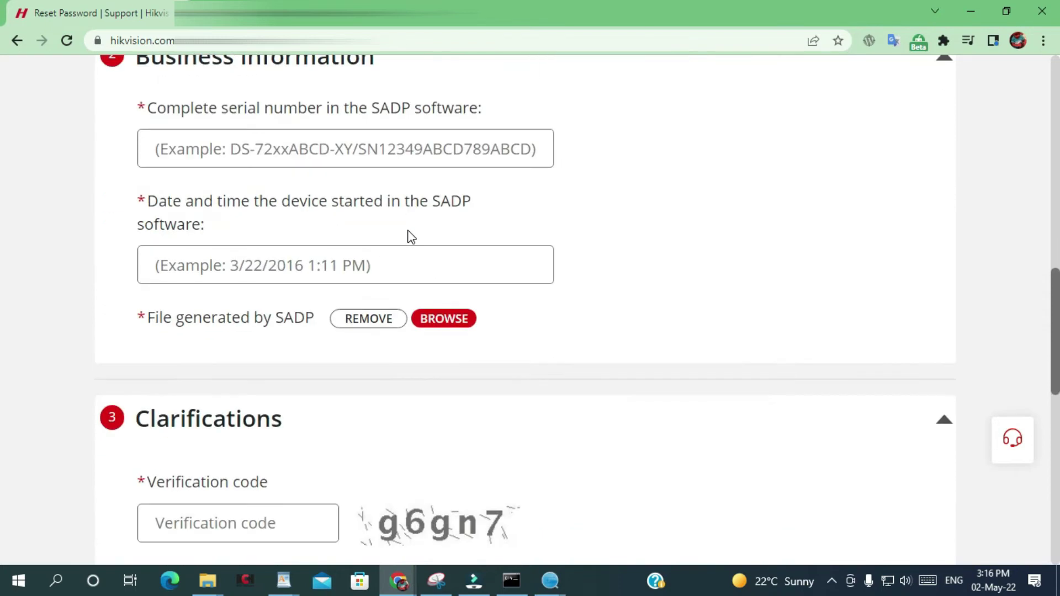
{"action": "scroll", "coordinate": [408, 237], "scroll_direction": "down", "scroll_amount": 2}
{"action": "scroll", "coordinate": [408, 238], "scroll_direction": "down", "scroll_amount": 3}
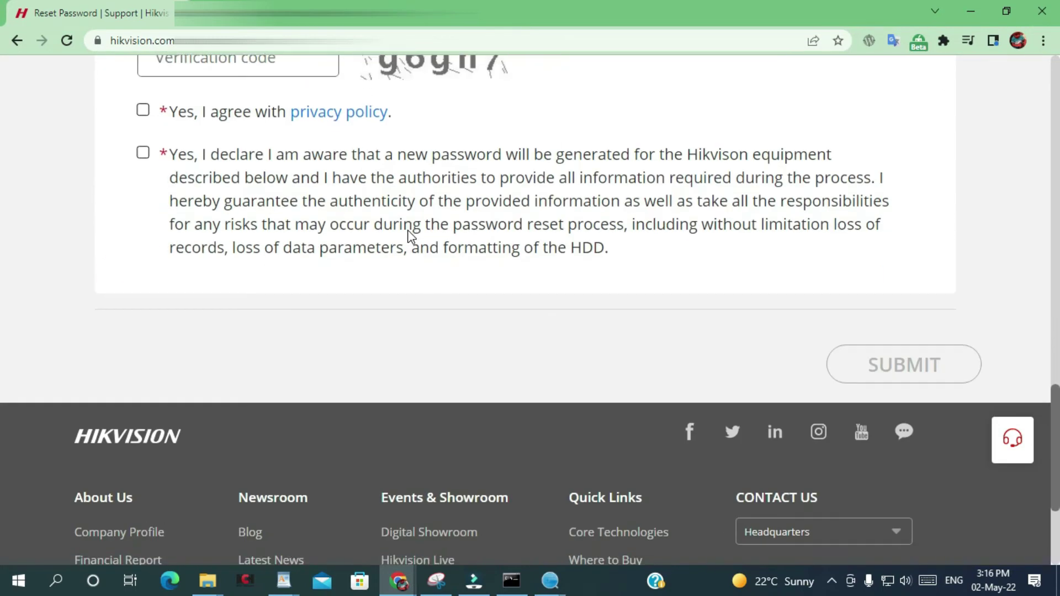
{"action": "scroll", "coordinate": [408, 237], "scroll_direction": "up", "scroll_amount": 5}
{"action": "scroll", "coordinate": [408, 237], "scroll_direction": "up", "scroll_amount": 5}
{"action": "scroll", "coordinate": [409, 237], "scroll_direction": "up", "scroll_amount": 5}
{"action": "scroll", "coordinate": [408, 236], "scroll_direction": "up", "scroll_amount": 2}
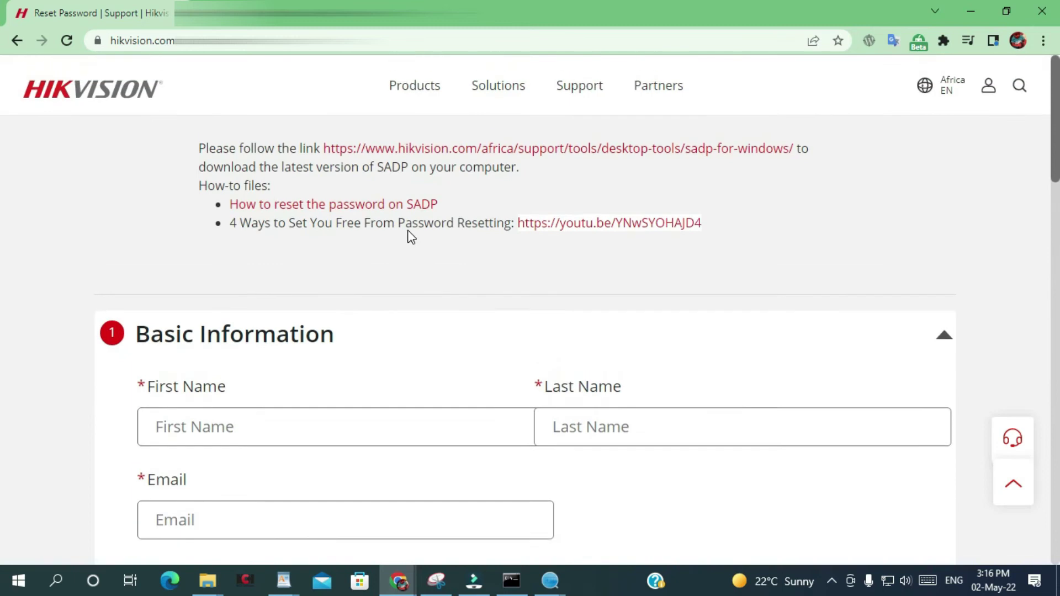
{"action": "scroll", "coordinate": [408, 237], "scroll_direction": "down", "scroll_amount": 10}
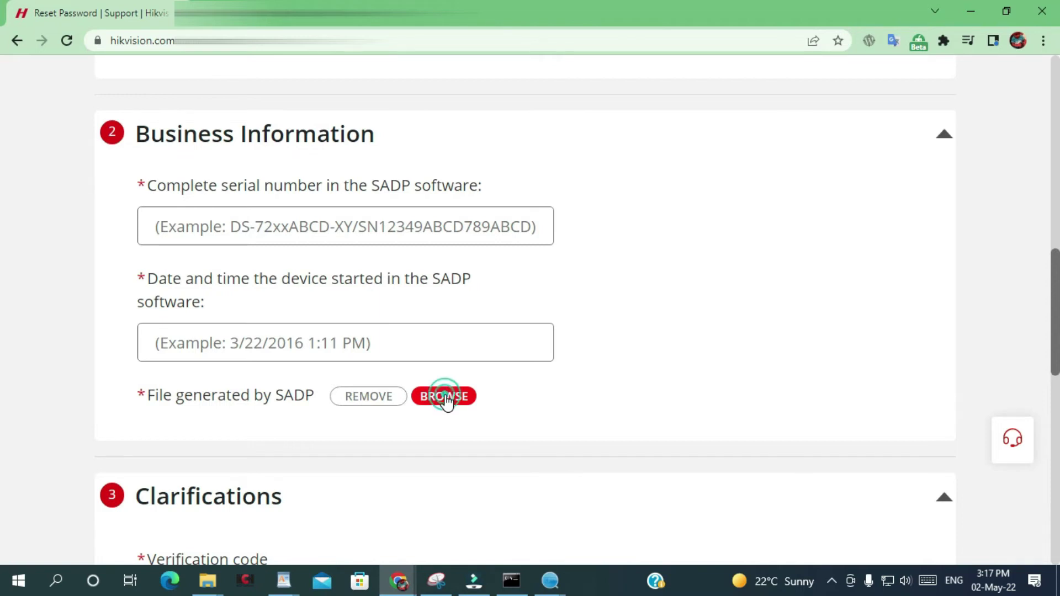
- Attach the exported DS-2CD2021G1-I XML request file to the form with BROWSE
{"action": "left_click", "coordinate": [446, 397]}
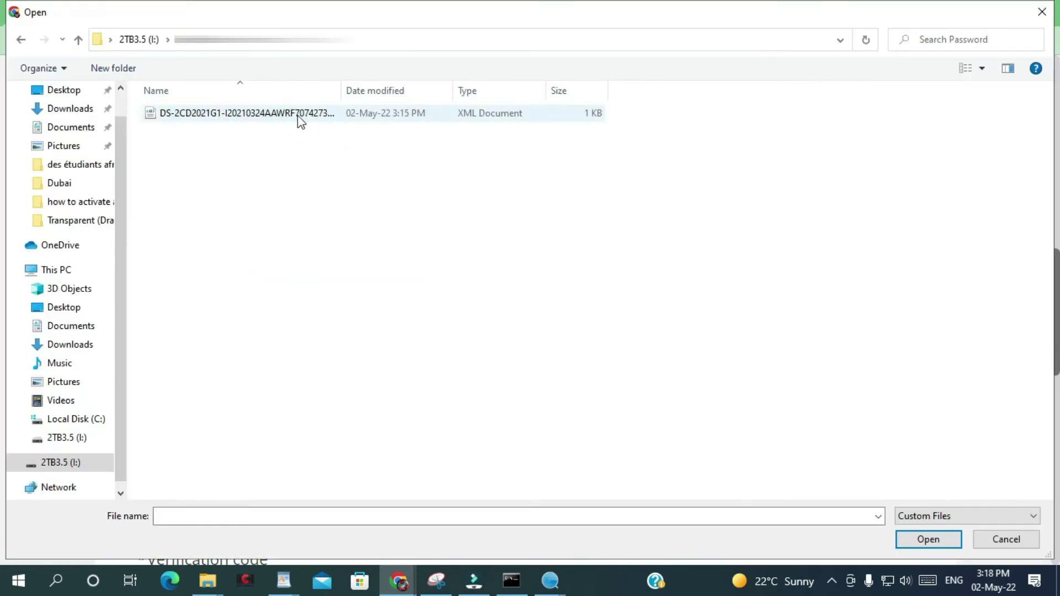
{"action": "left_click_drag", "start_coordinate": [342, 90], "coordinate": [419, 105]}
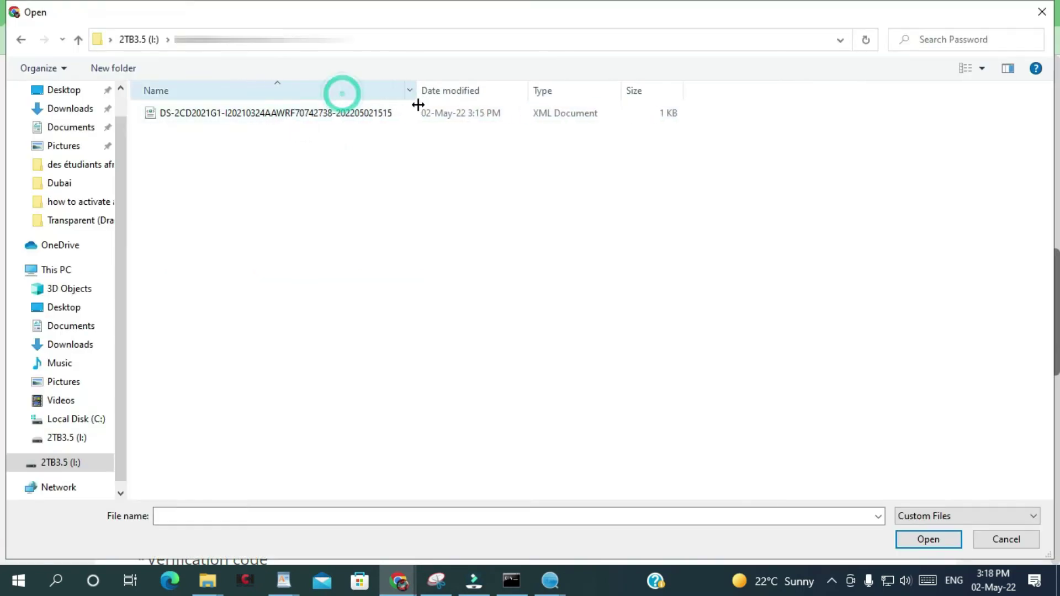
{"action": "double_click", "coordinate": [363, 114]}
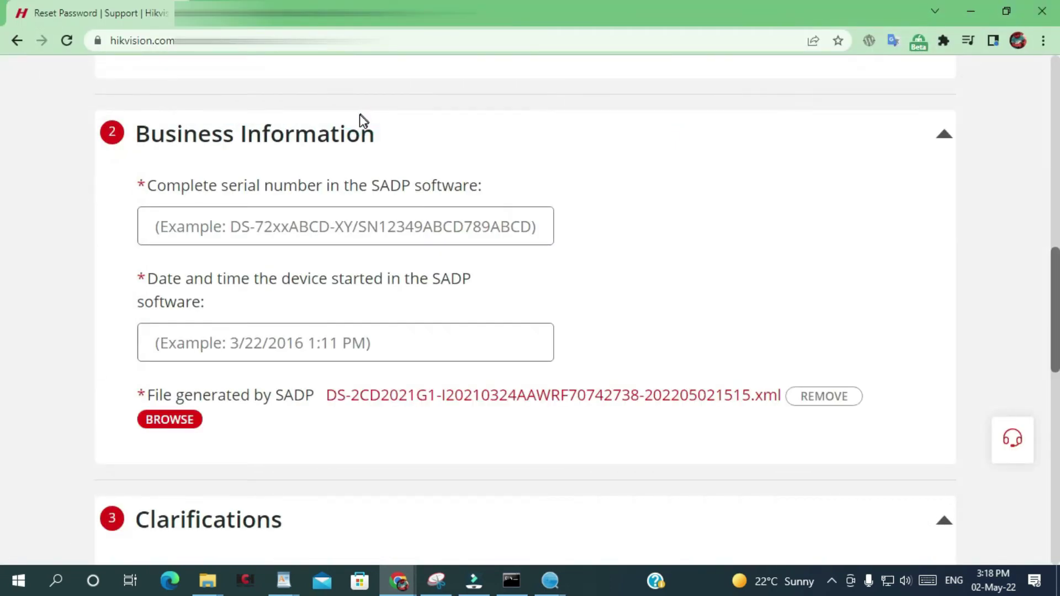
{"action": "scroll", "coordinate": [290, 323], "scroll_direction": "up", "scroll_amount": 1}
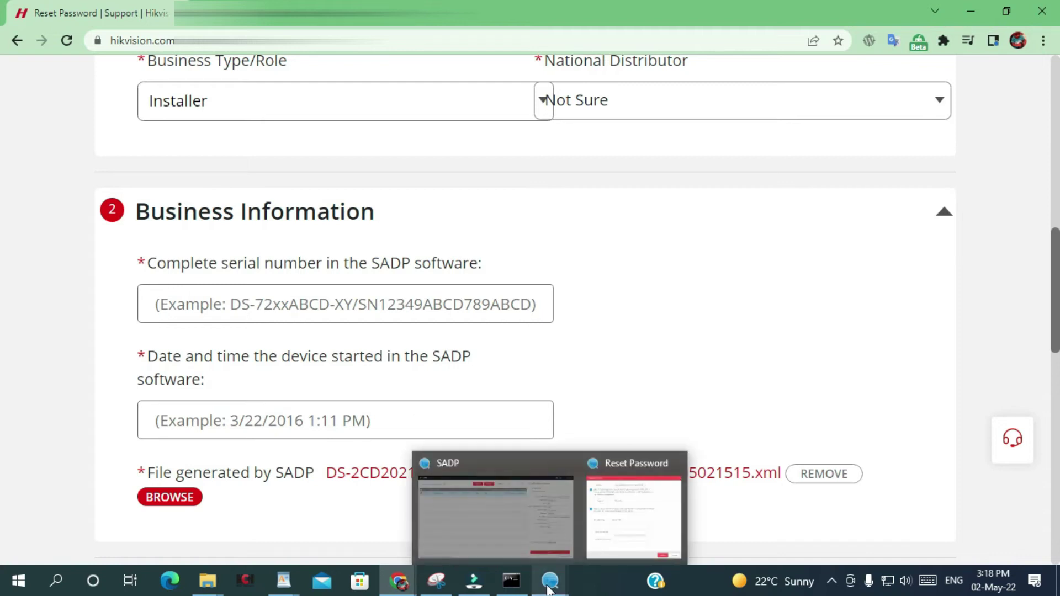
{"action": "mouse_move", "coordinate": [550, 581]}
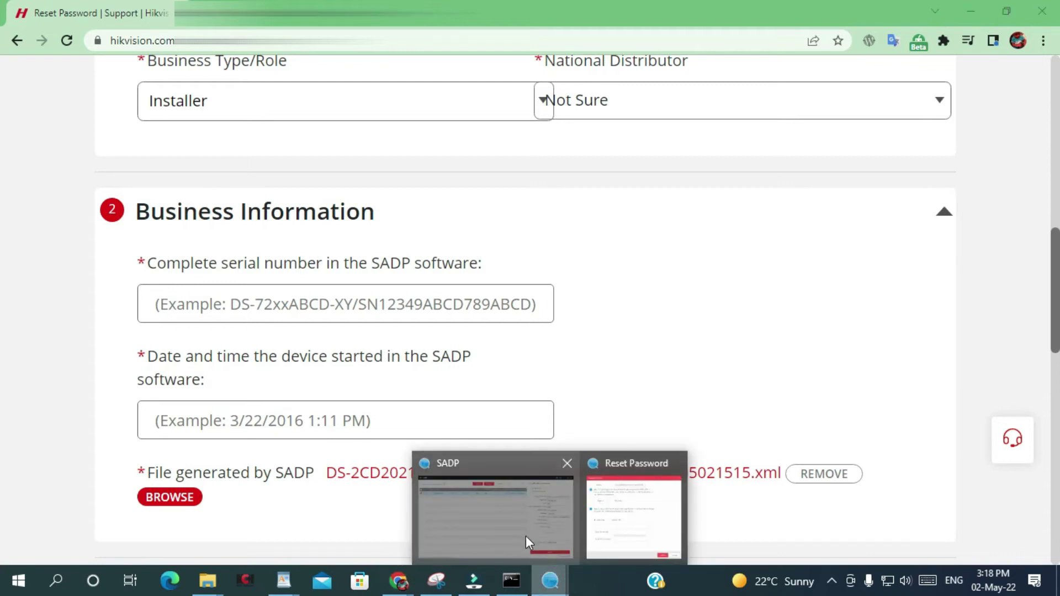
{"action": "left_click", "coordinate": [526, 536]}
{"action": "left_click", "coordinate": [731, 453]}
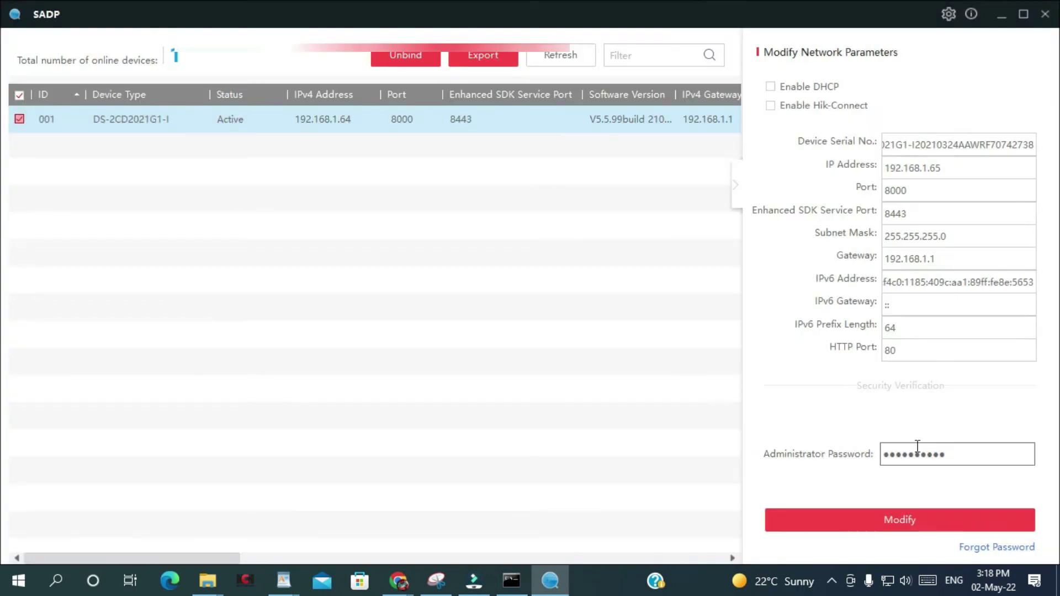
{"action": "triple_click", "coordinate": [937, 145]}
{"action": "right_click", "coordinate": [929, 145]}
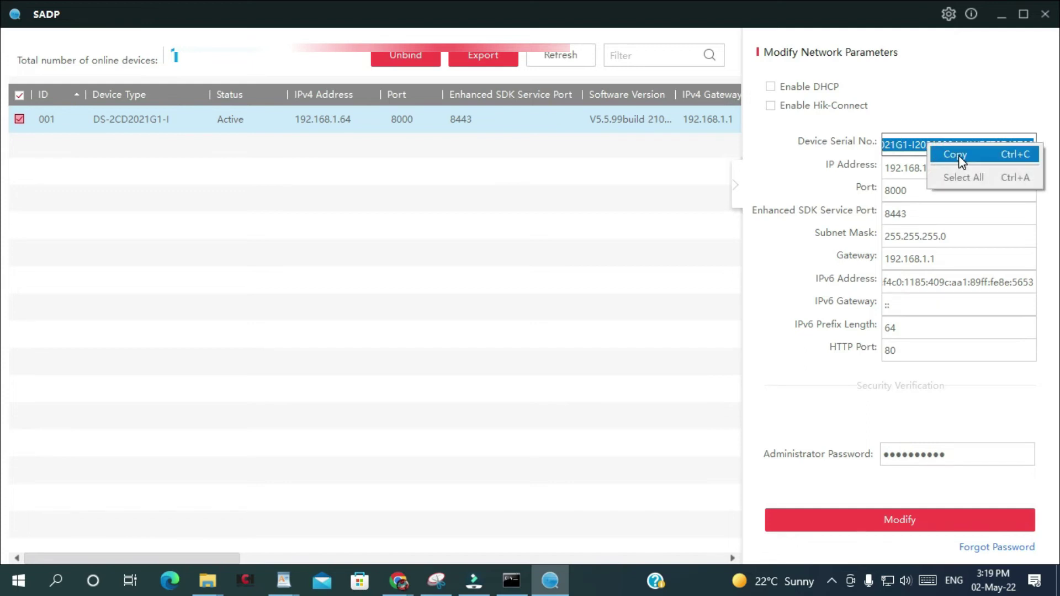
{"action": "left_click", "coordinate": [959, 155]}
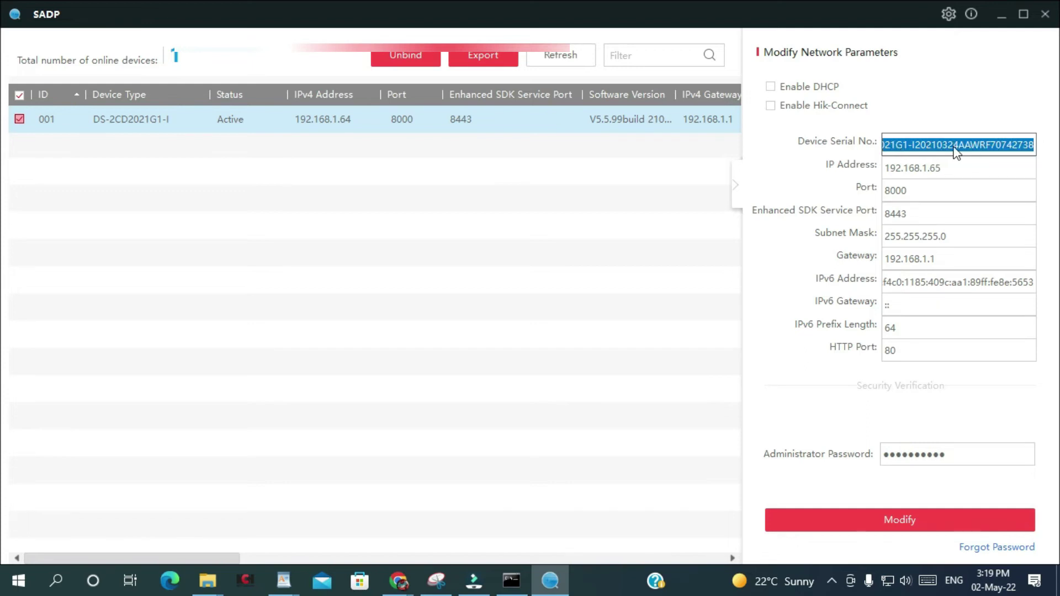
{"action": "key", "text": "alt+Tab"}
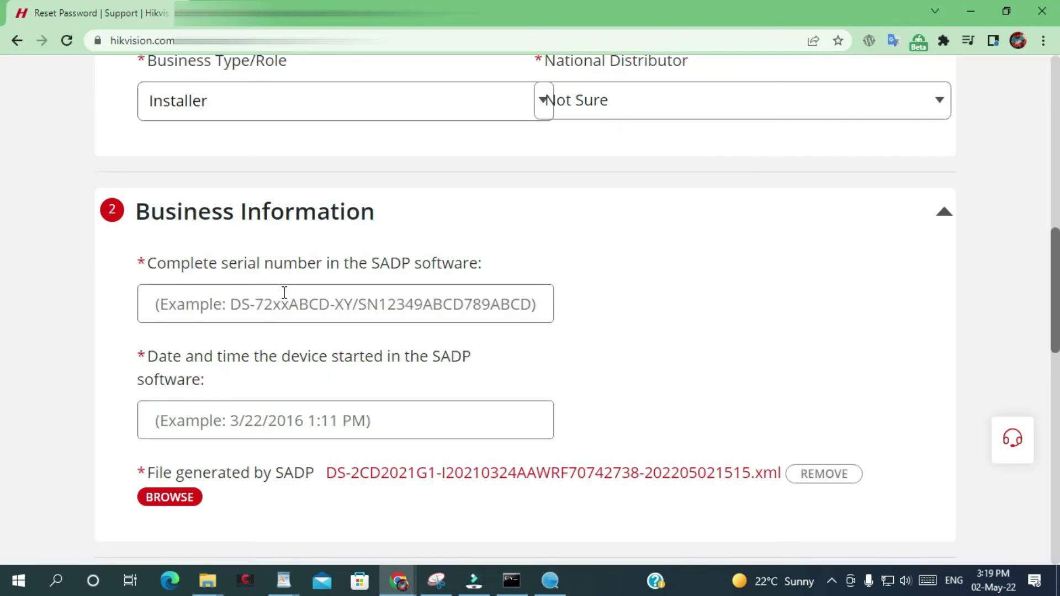
{"action": "key", "text": "ctrl+v"}
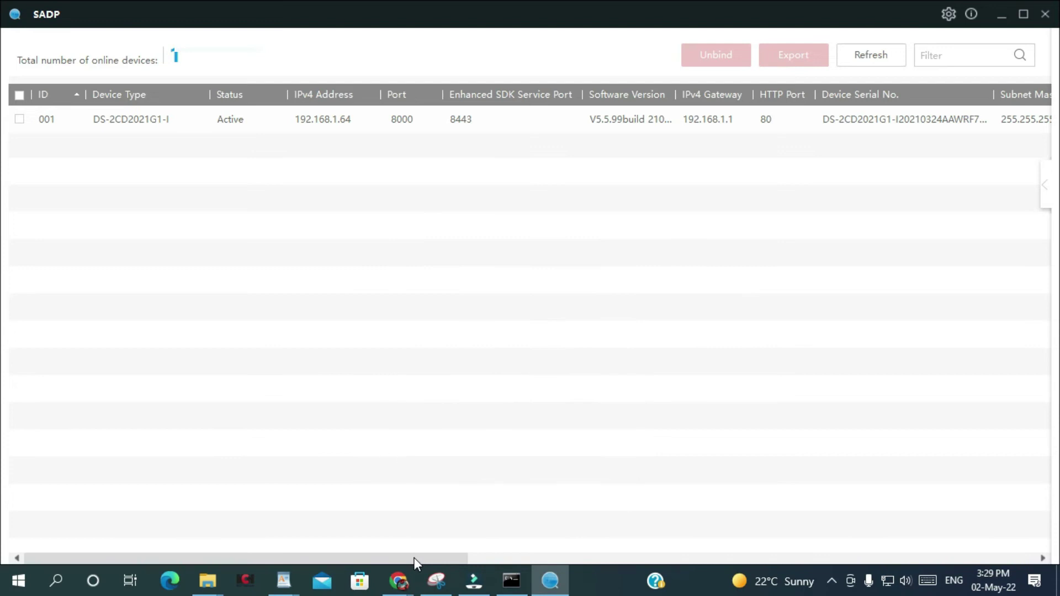
{"action": "left_click_drag", "start_coordinate": [414, 556], "coordinate": [704, 575]}
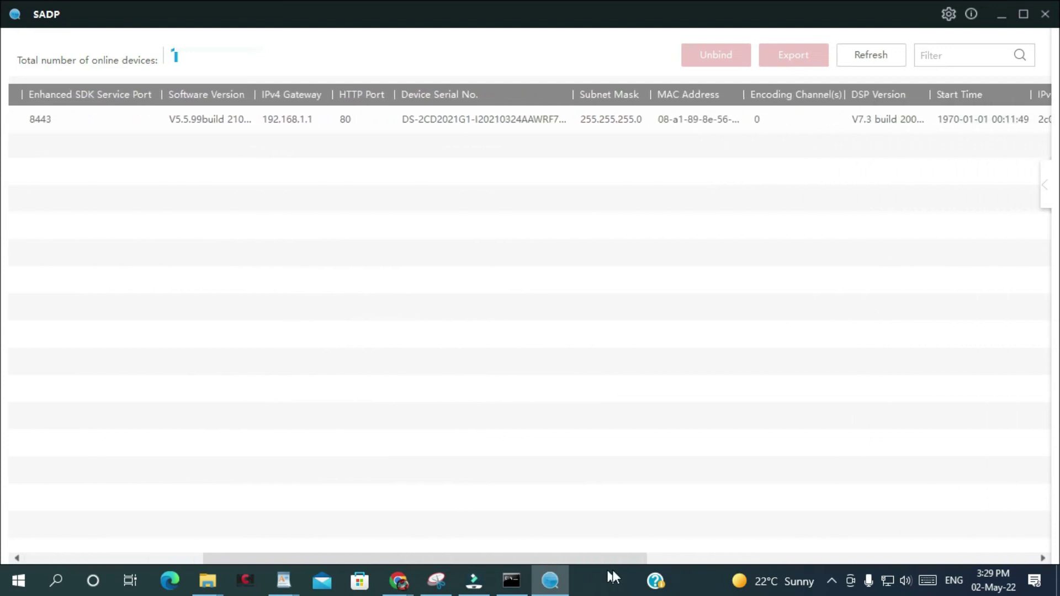
{"action": "left_click", "coordinate": [669, 122]}
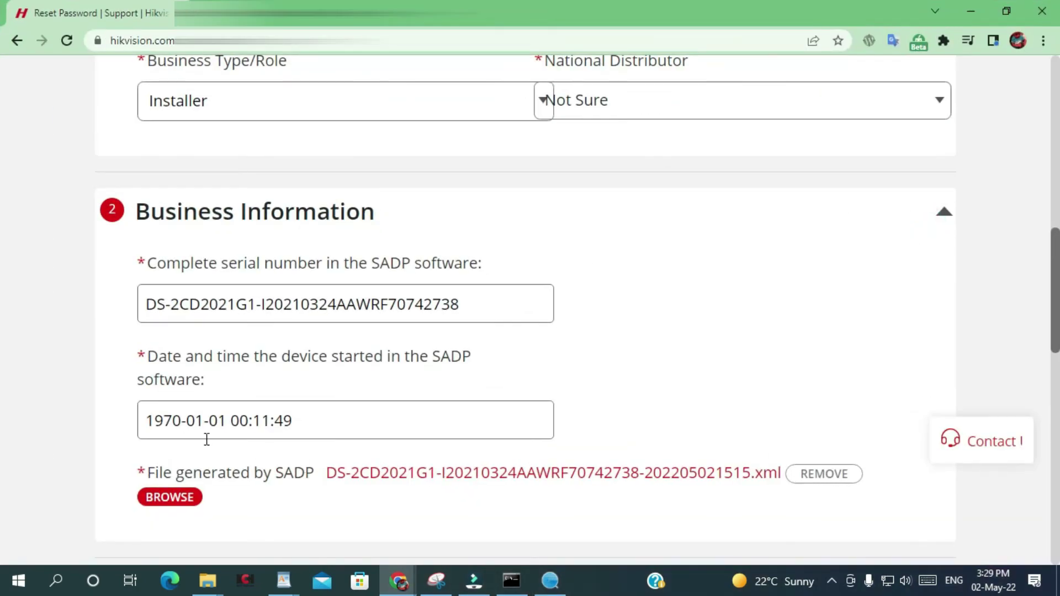
{"action": "scroll", "coordinate": [255, 386], "scroll_direction": "down", "scroll_amount": 5}
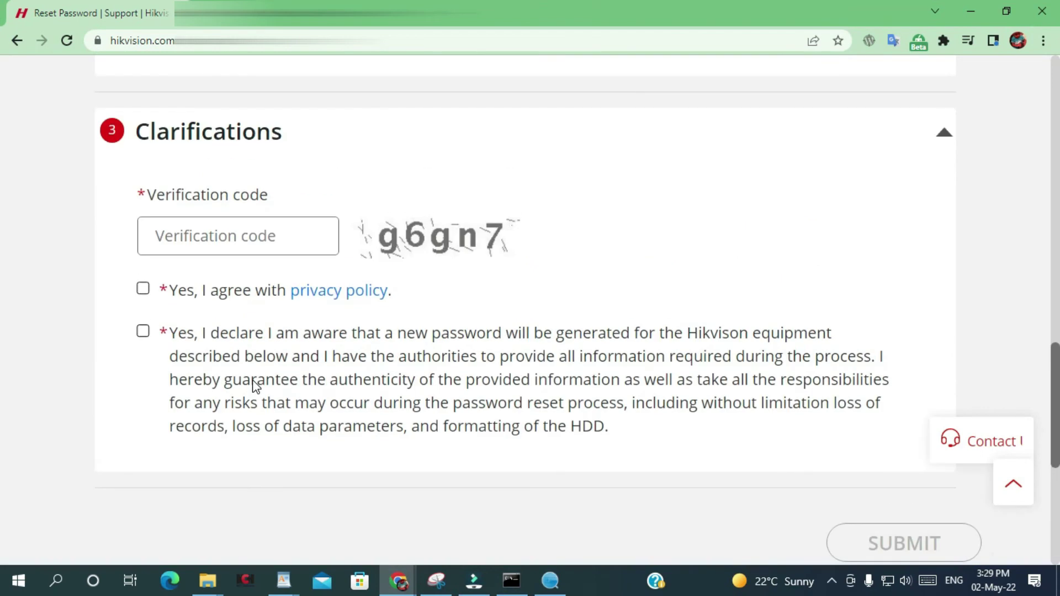
- Enter the verification code, accept the privacy policy and reset declaration, and submit
{"action": "left_click", "coordinate": [236, 237]}
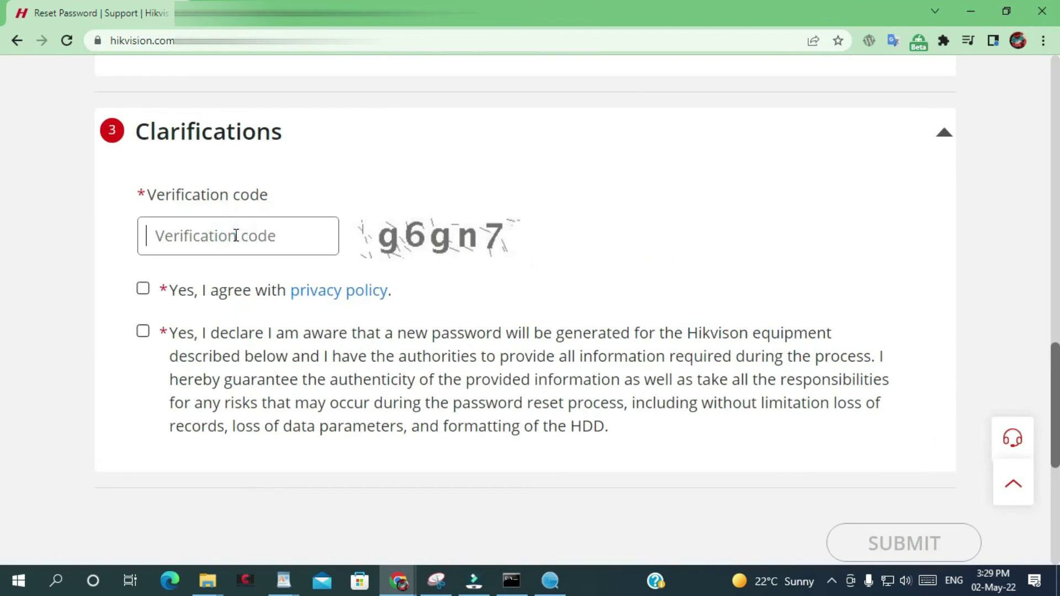
{"action": "type", "text": "9"}
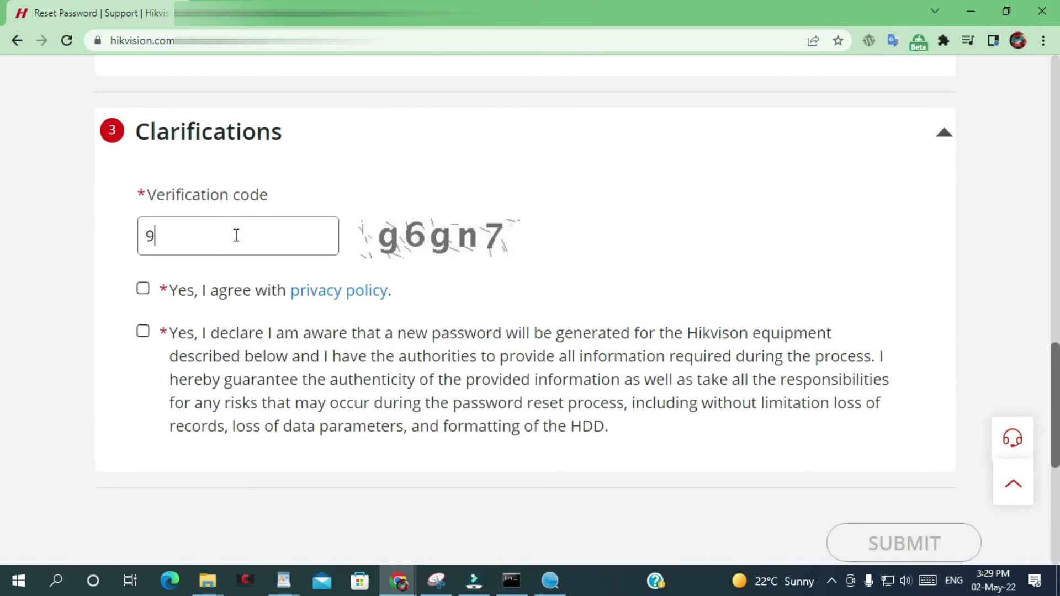
{"action": "type", "text": "6"}
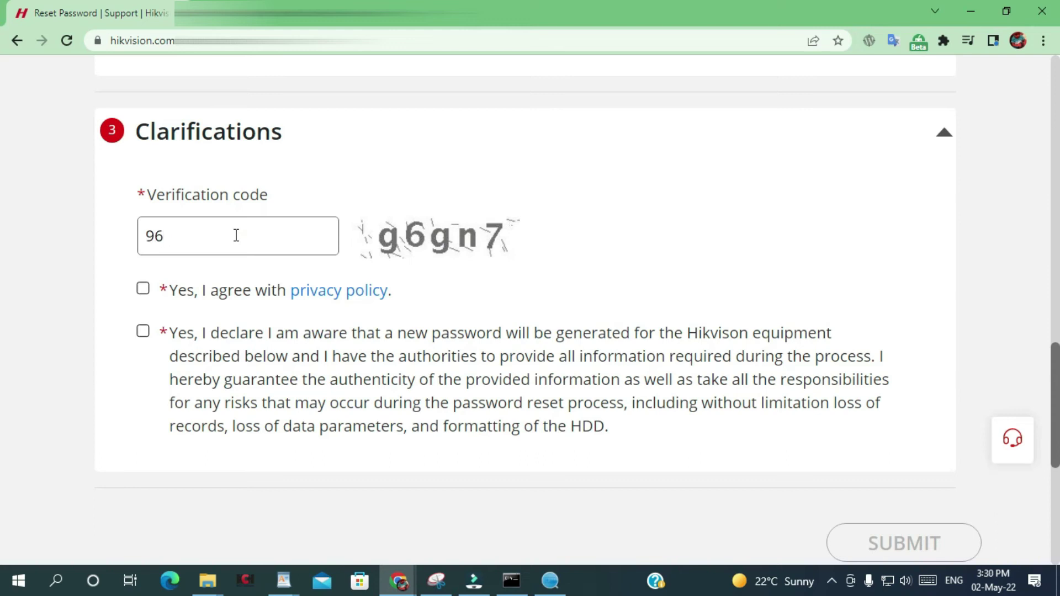
{"action": "type", "text": "gn7"}
{"action": "left_click", "coordinate": [143, 290]}
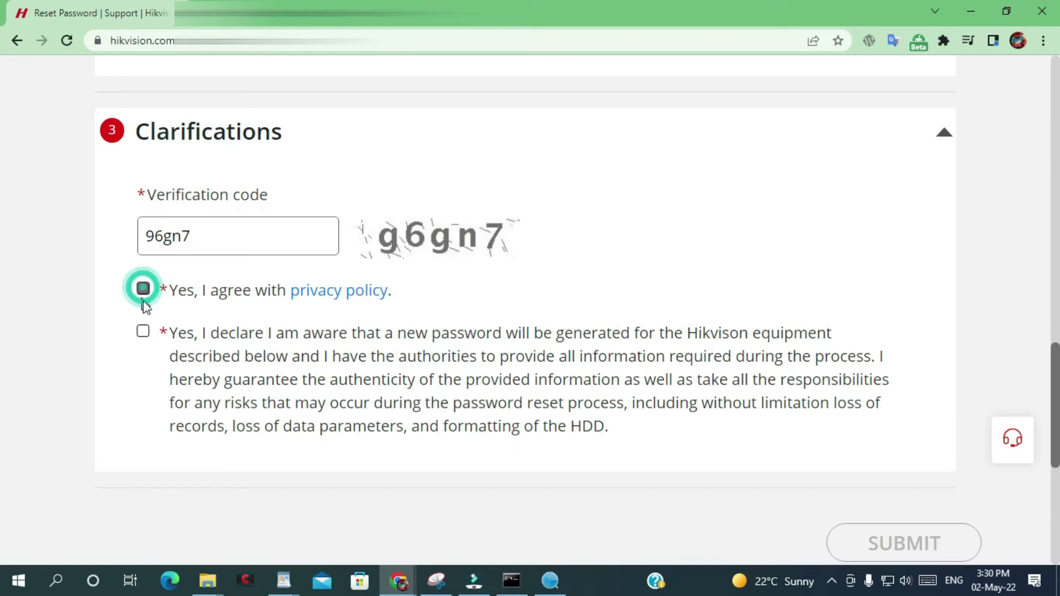
{"action": "left_click", "coordinate": [142, 332]}
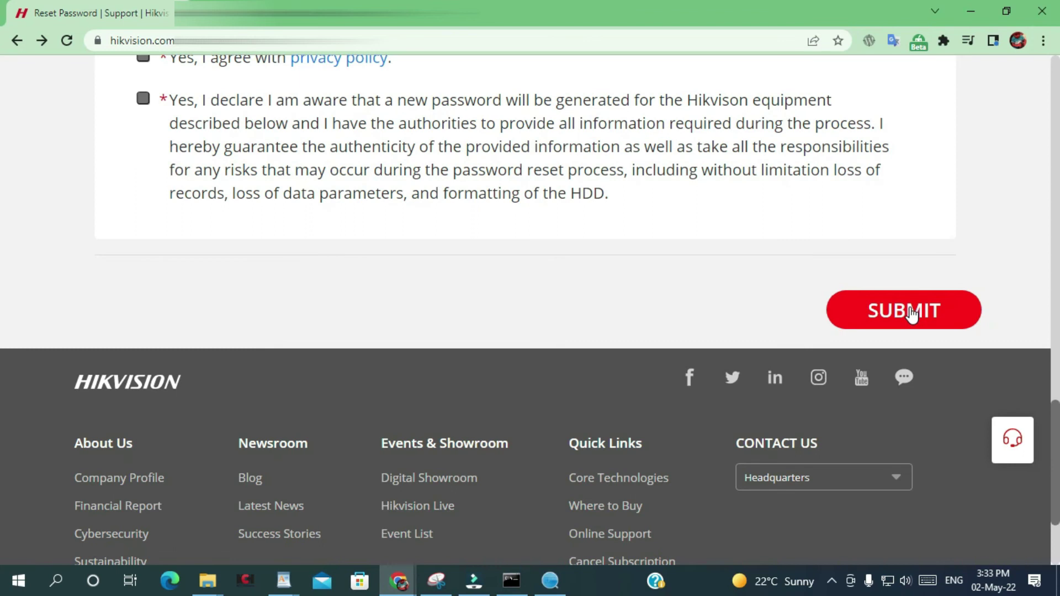
{"action": "left_click", "coordinate": [911, 313]}
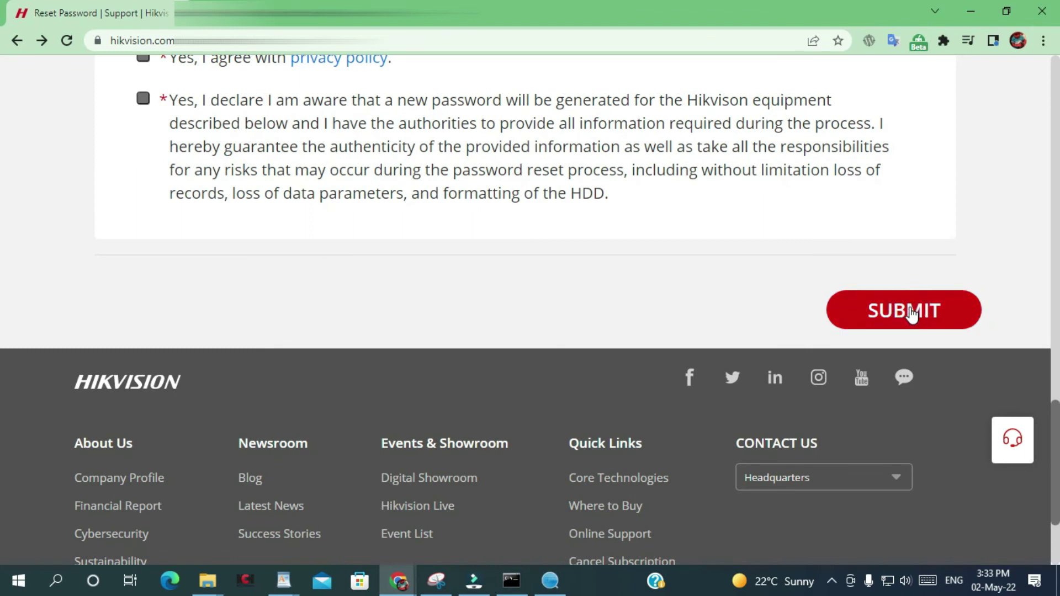
{"action": "left_click", "coordinate": [911, 313]}
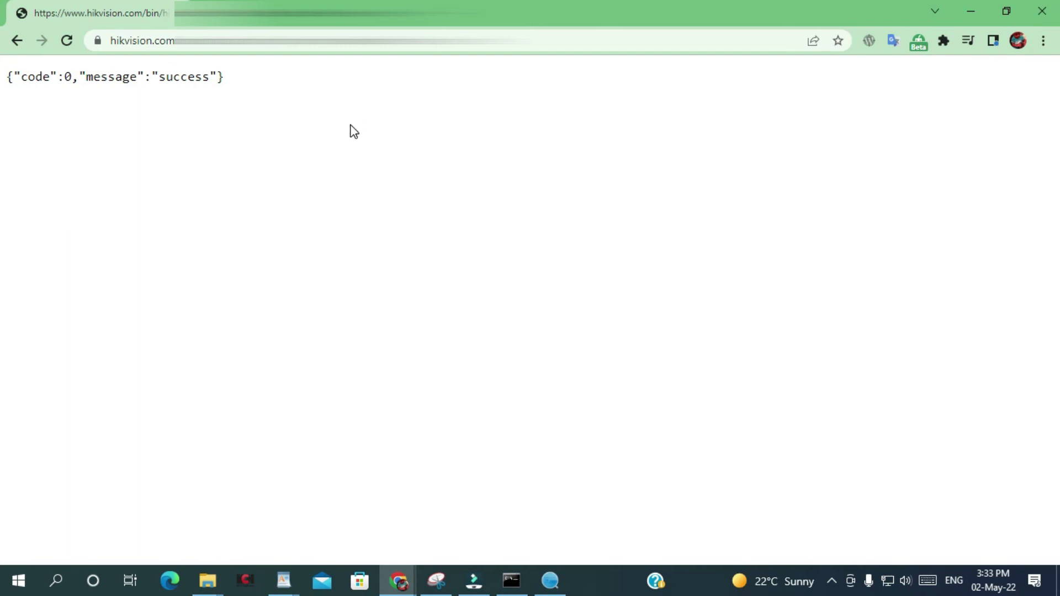
- Reopen the camera's Forgot Password dialog in SADP with the cursor in Input Key
{"action": "left_click", "coordinate": [554, 584]}
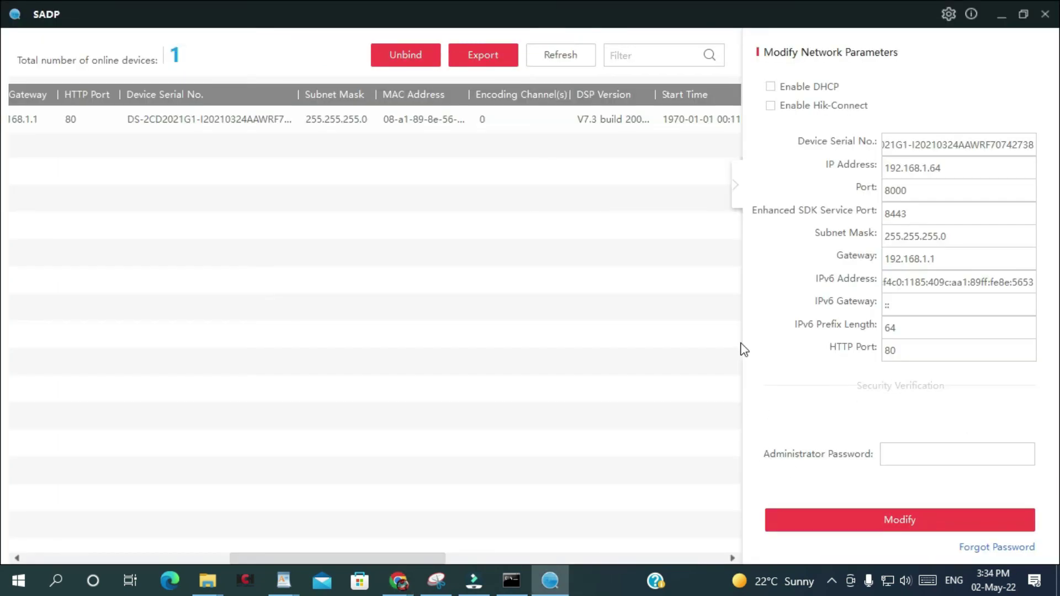
{"action": "left_click", "coordinate": [973, 548]}
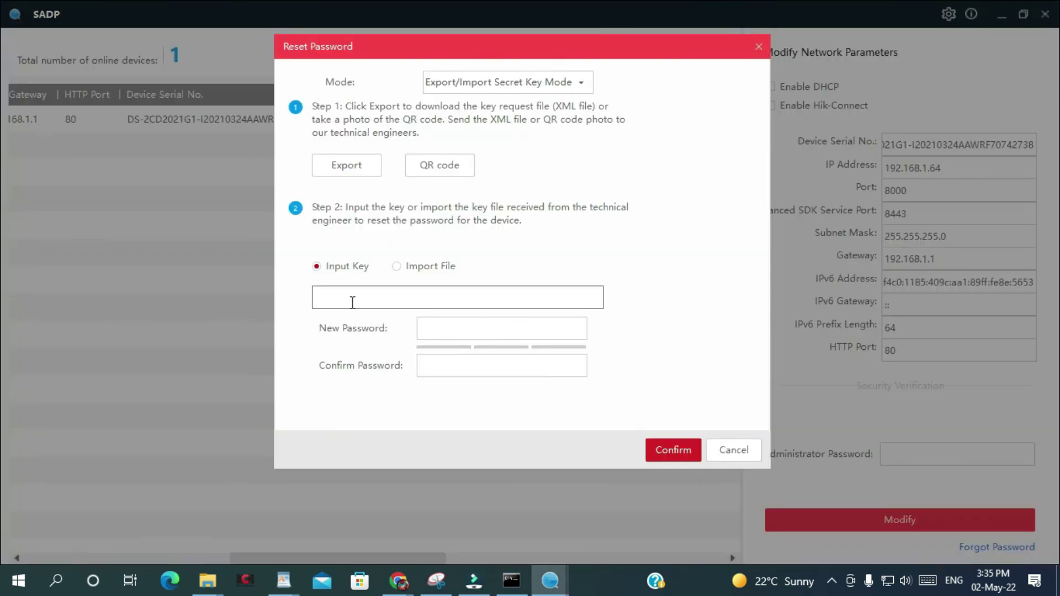
{"action": "left_click", "coordinate": [333, 298]}
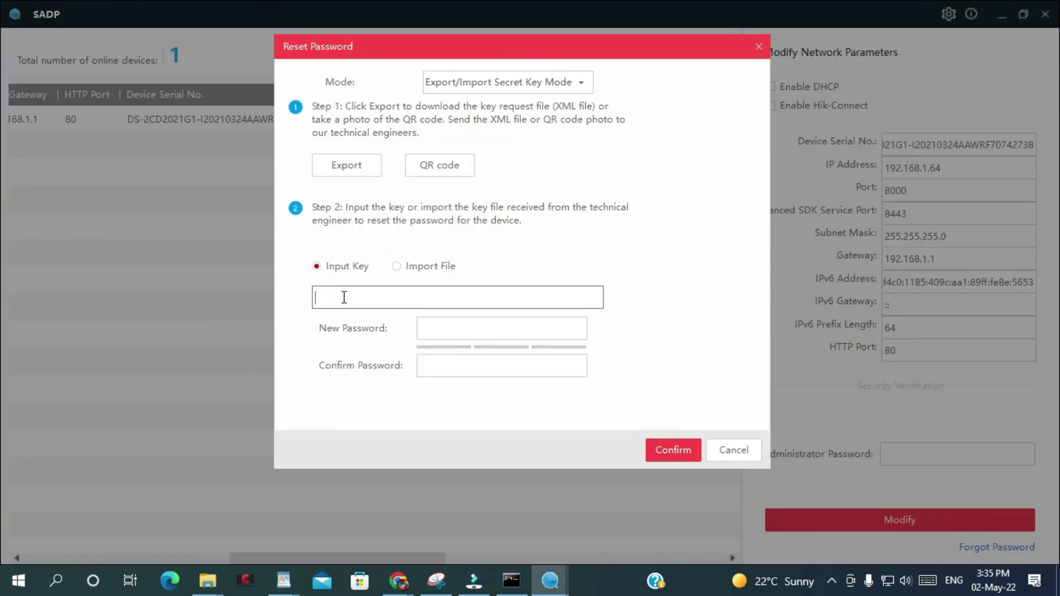